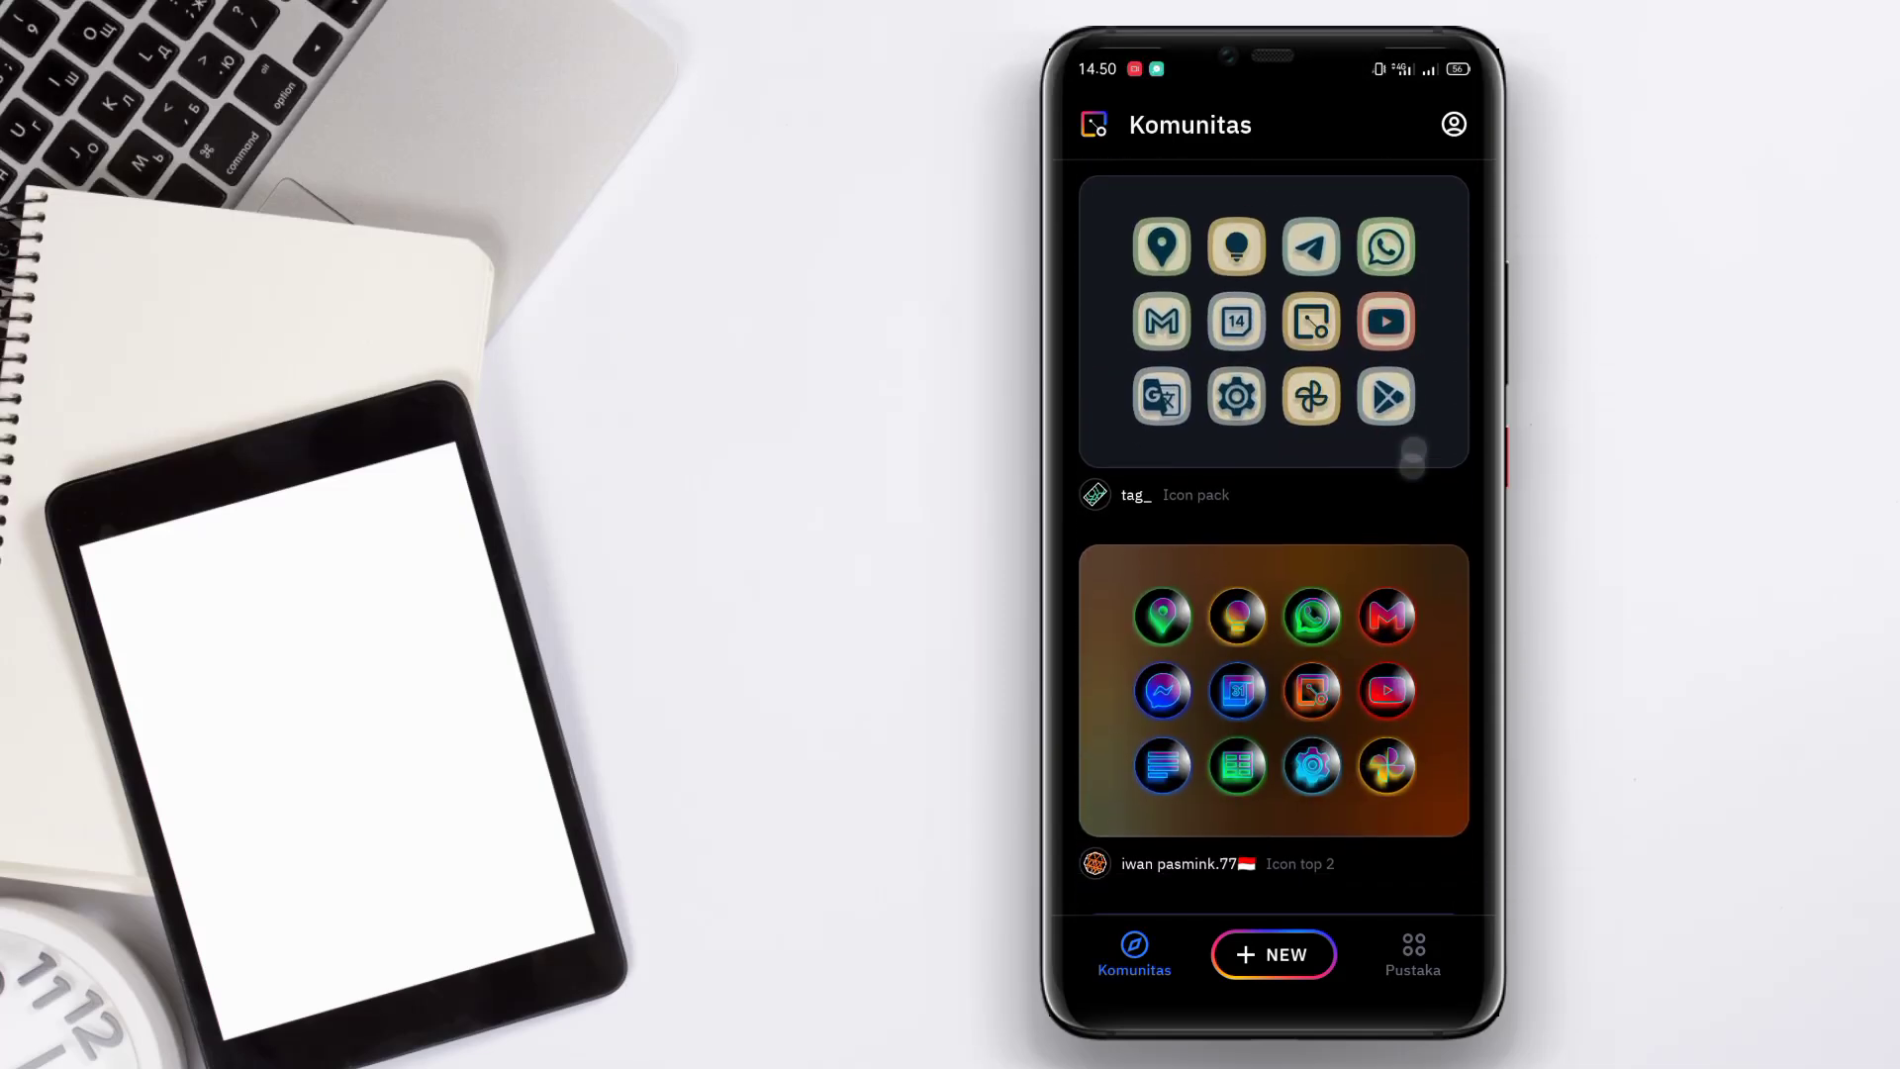
pyautogui.scroll(-3, 1275, 565)
pyautogui.scroll(-3, 1274, 564)
pyautogui.scroll(-3, 1274, 565)
pyautogui.scroll(-3, 1274, 564)
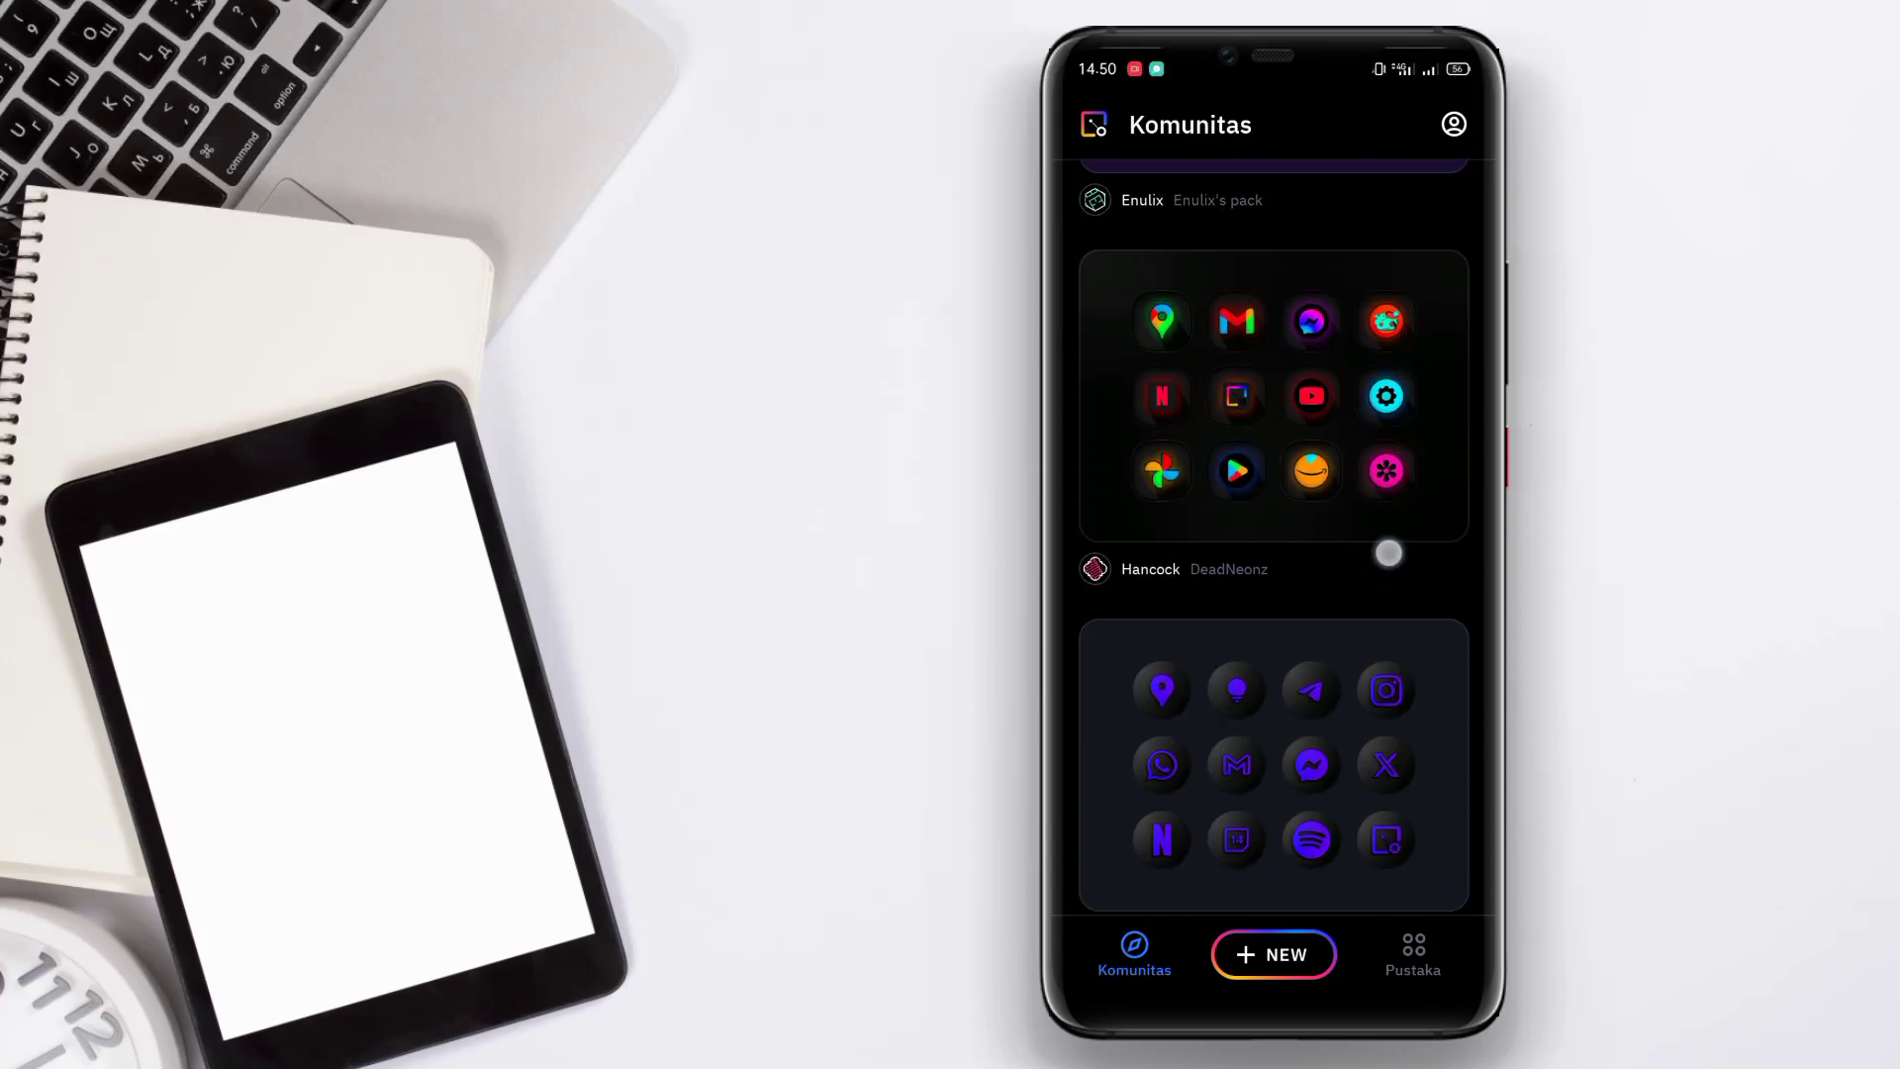
pyautogui.scroll(-3, 1388, 555)
pyautogui.scroll(-3, 1388, 554)
pyautogui.scroll(-3, 1388, 553)
pyautogui.scroll(-3, 1388, 554)
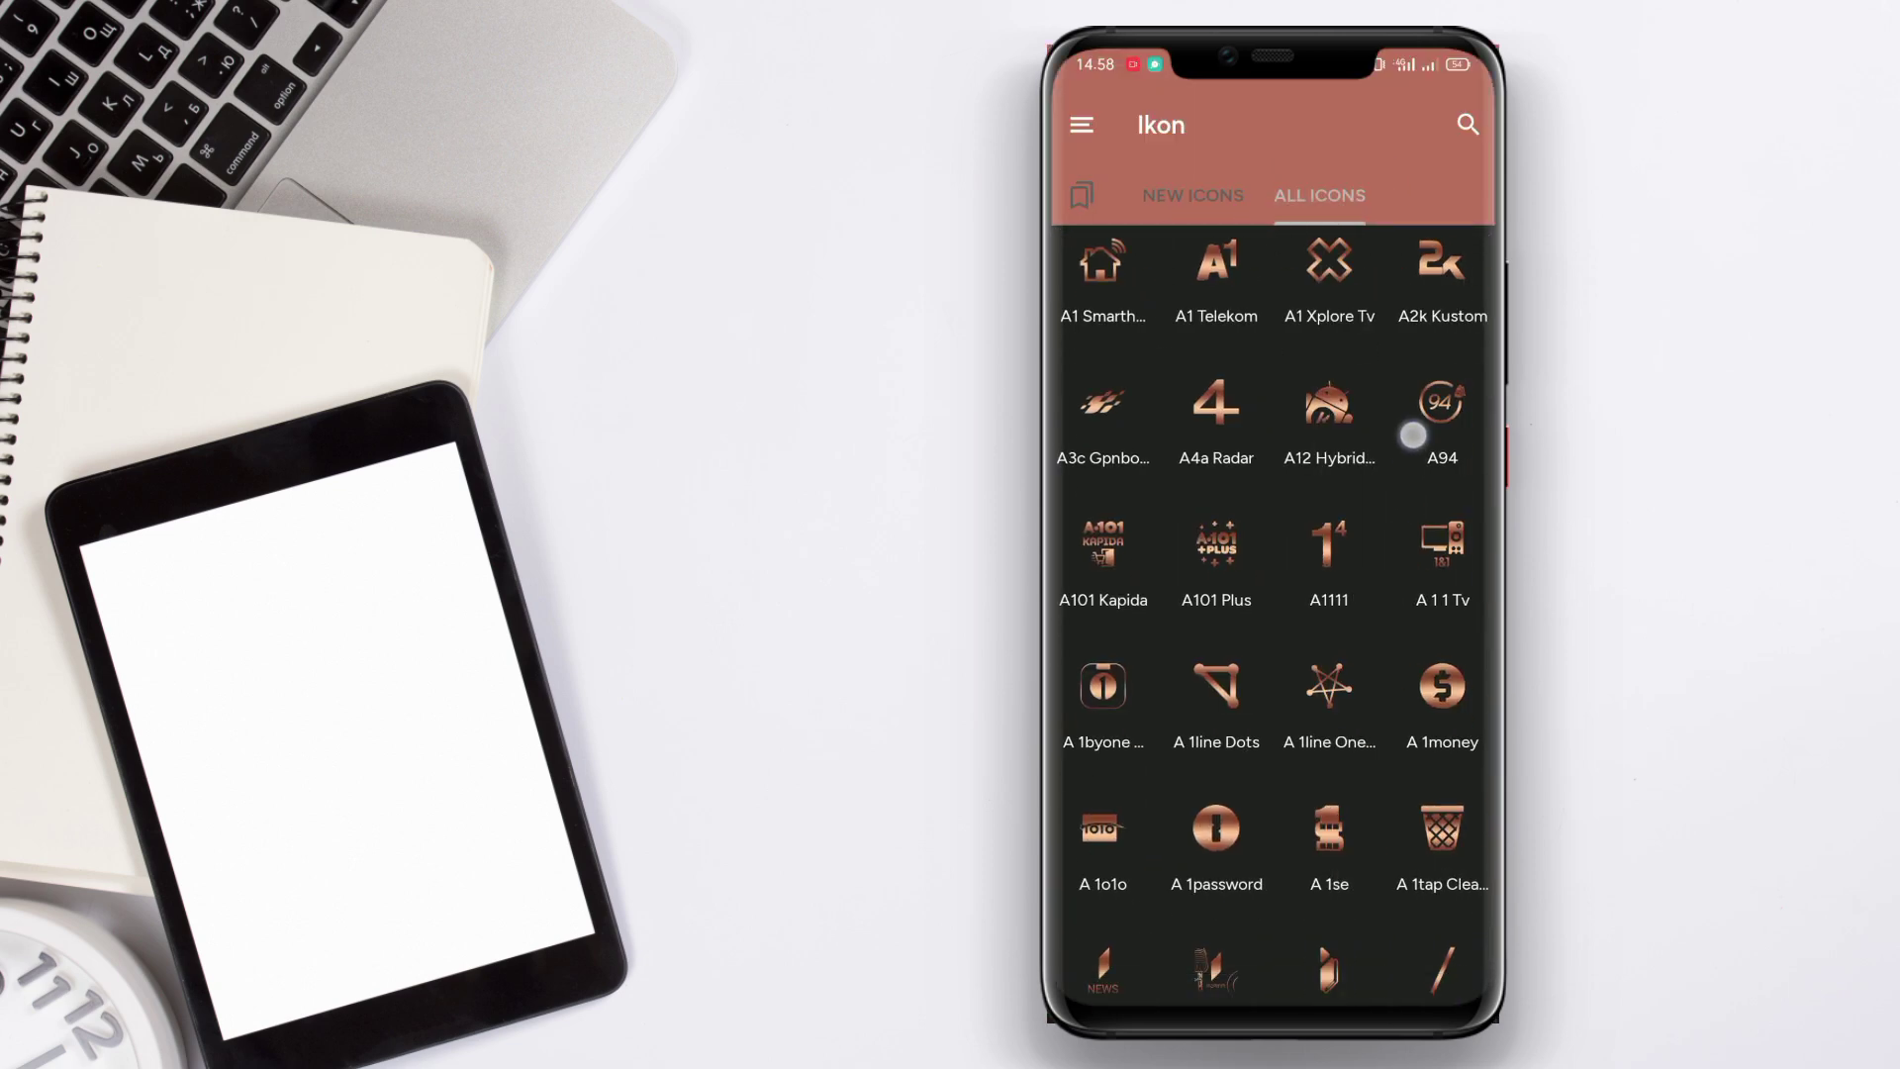
pyautogui.scroll(-3, 1411, 434)
pyautogui.scroll(-3, 1413, 433)
pyautogui.scroll(-3, 1412, 434)
pyautogui.scroll(-3, 1412, 434)
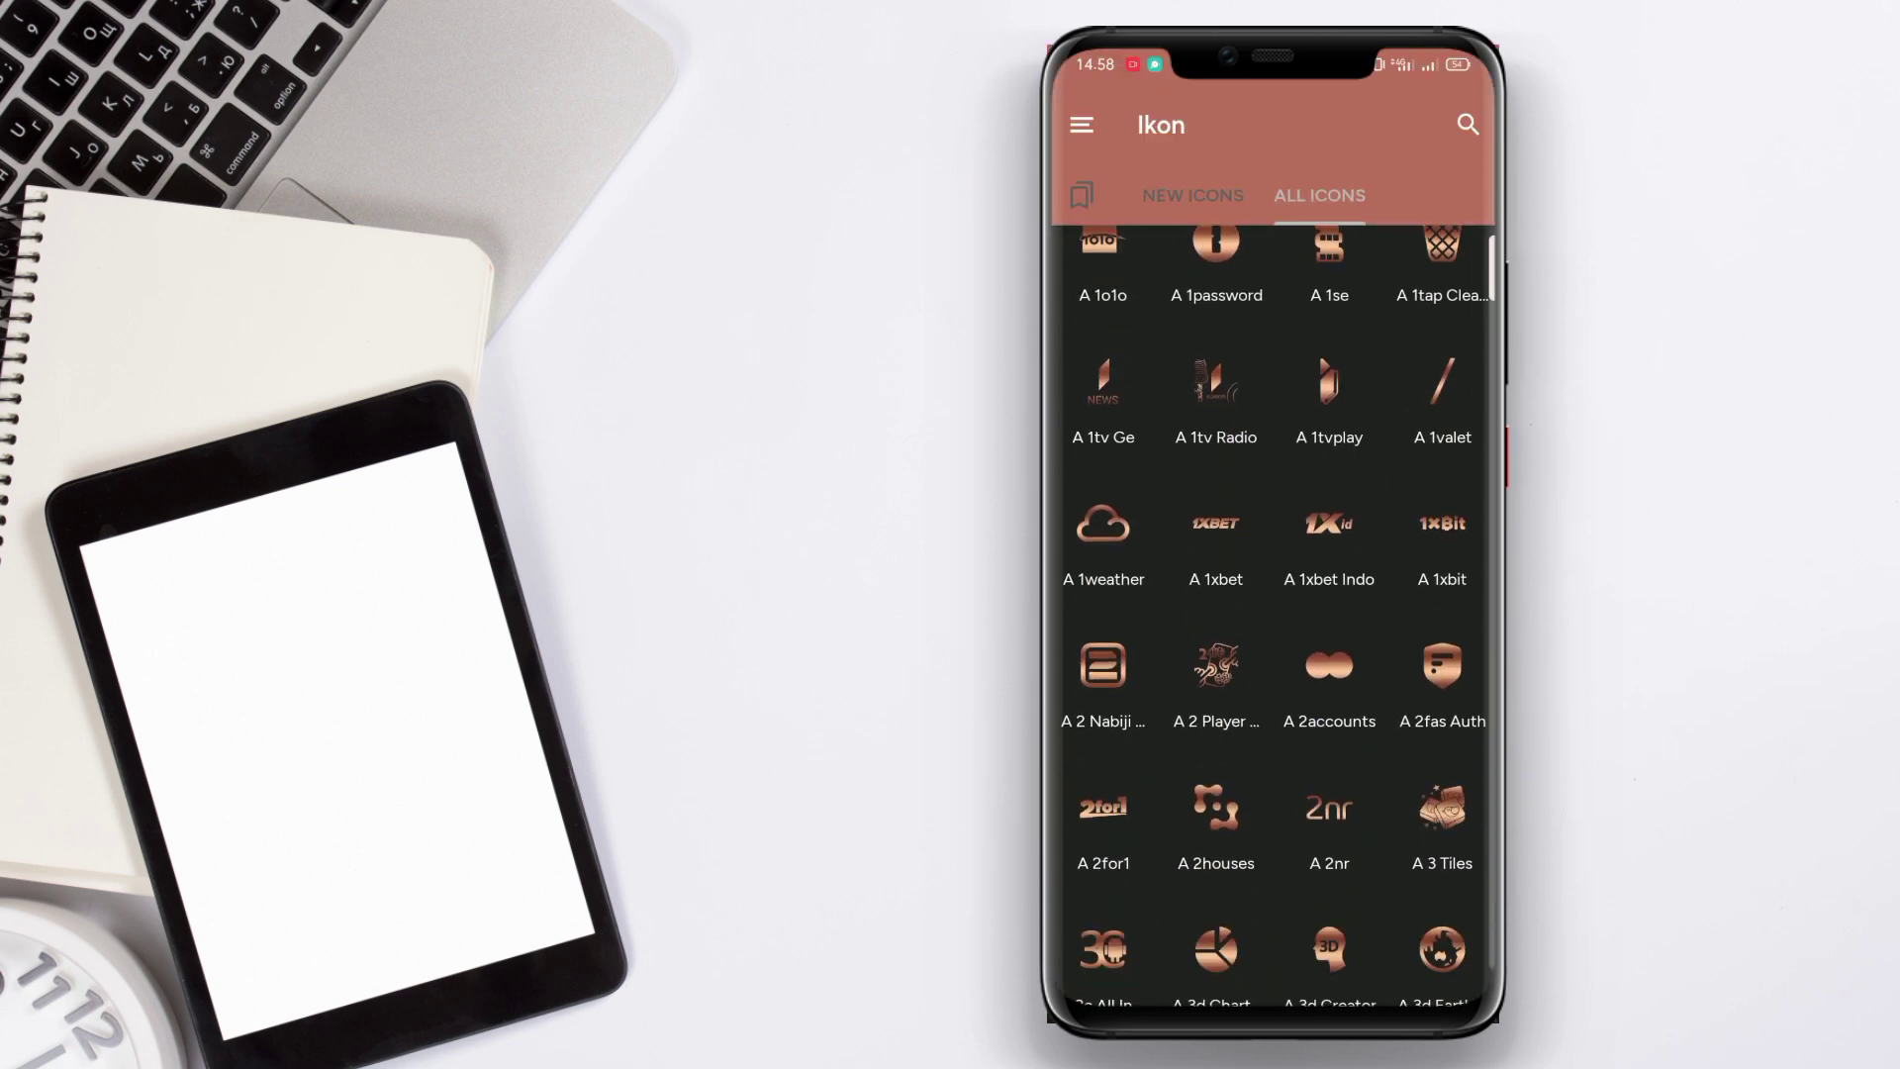
pyautogui.scroll(-3, 1273, 624)
pyautogui.scroll(-3, 1272, 623)
pyautogui.scroll(-3, 1272, 625)
pyautogui.scroll(-3, 1273, 624)
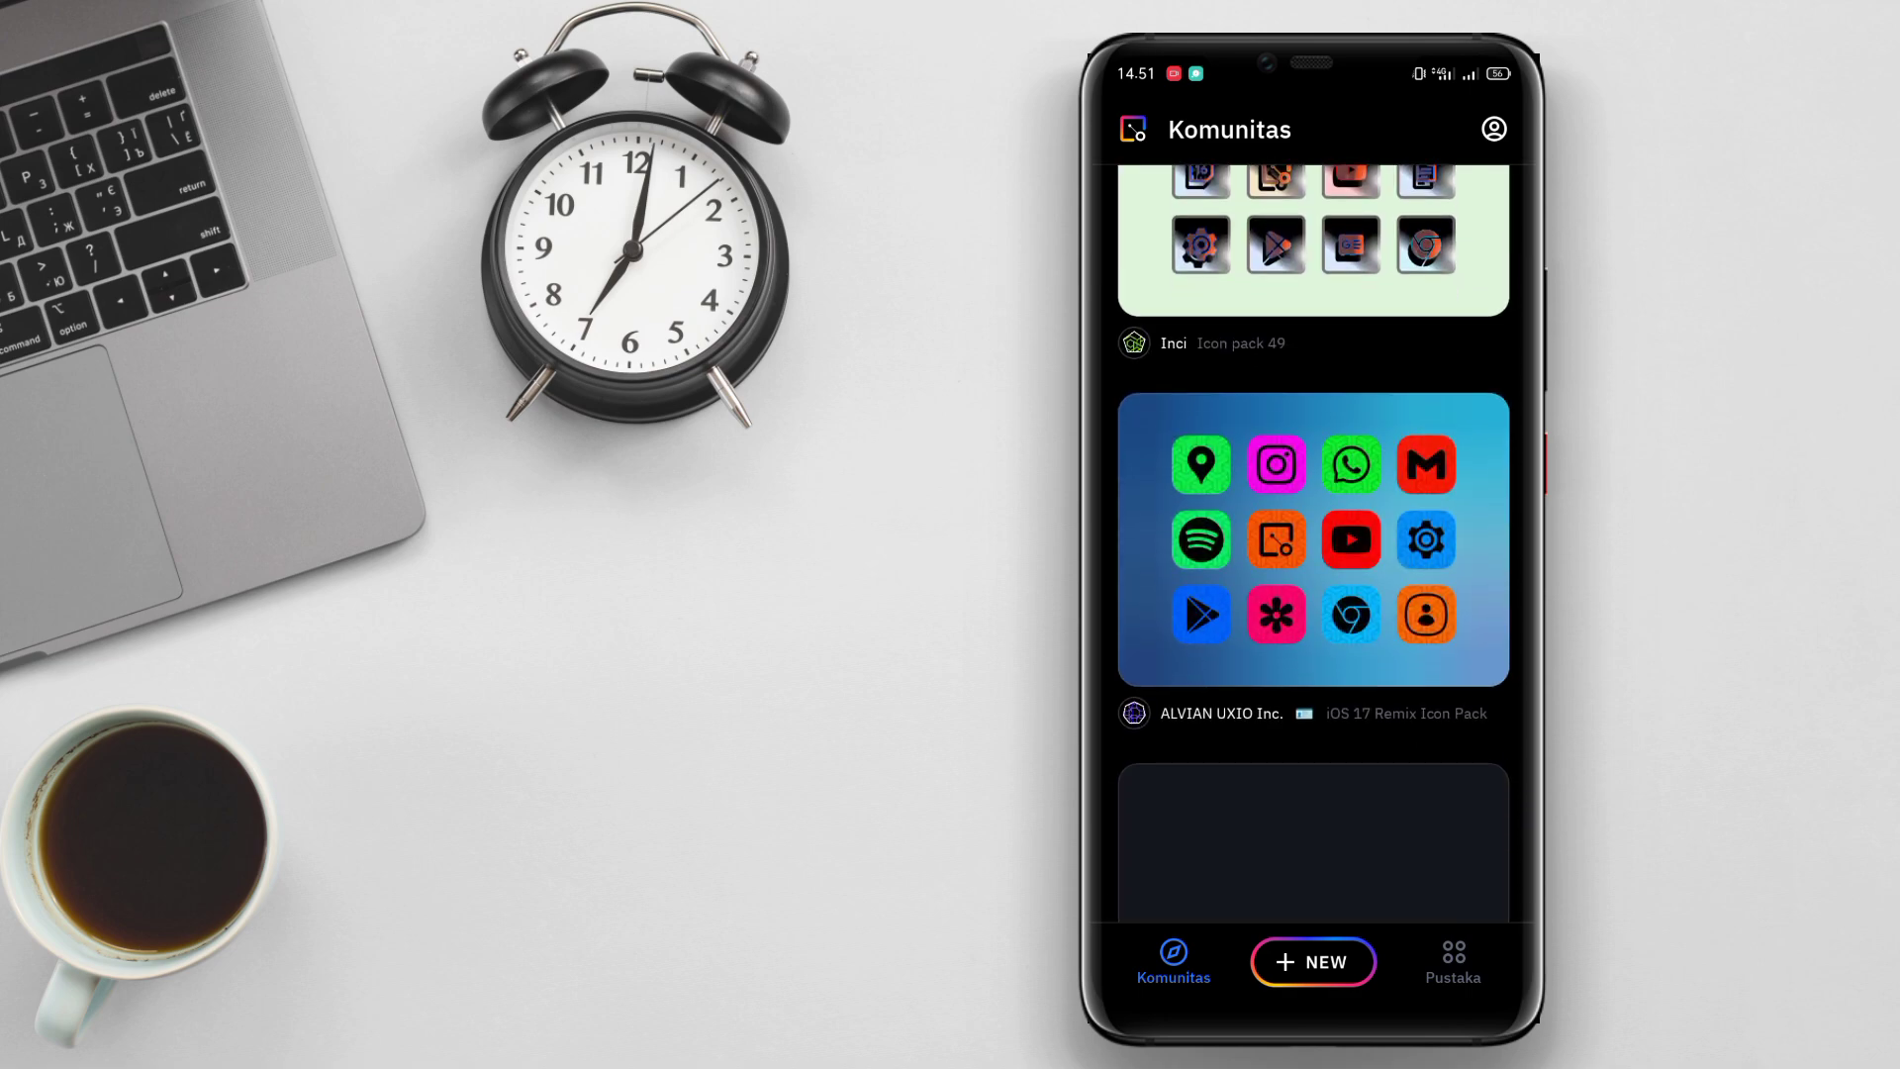
pyautogui.scroll(-5, 1430, 511)
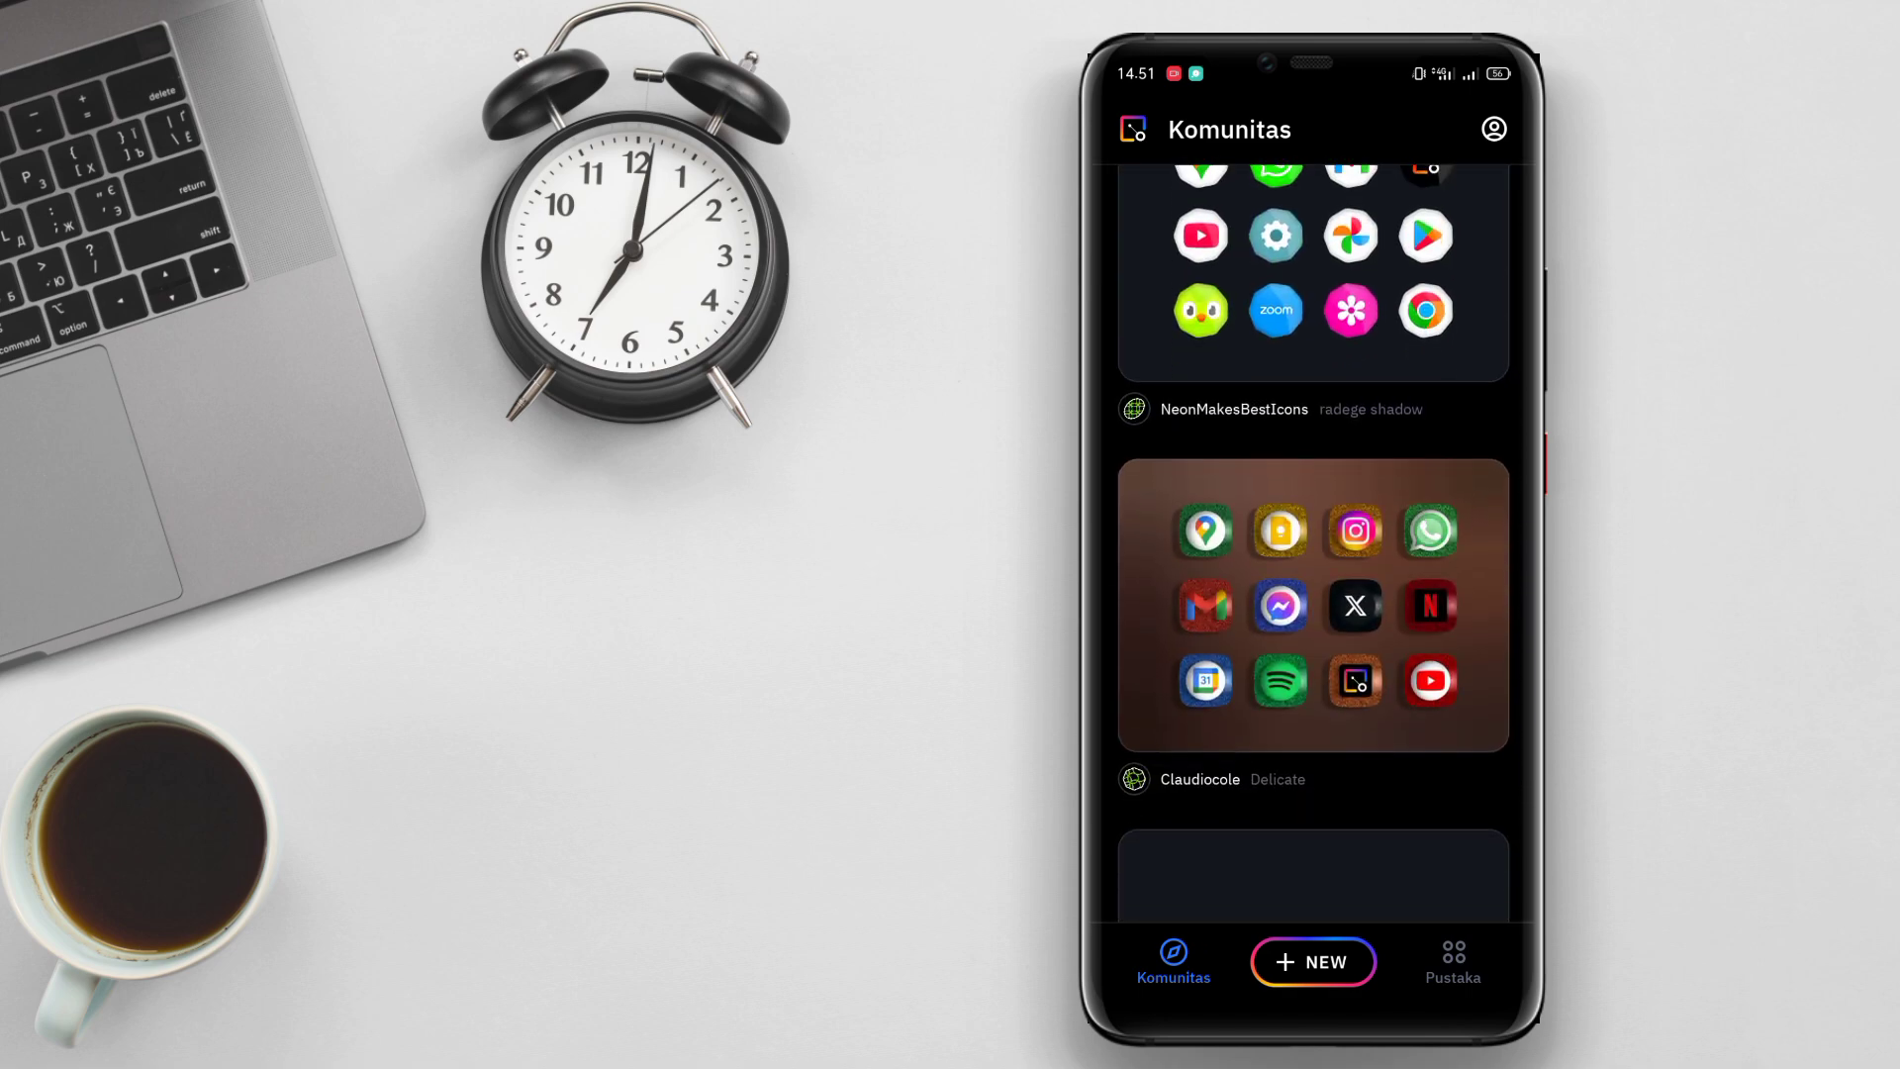
pyautogui.scroll(-5, 1412, 671)
pyautogui.scroll(-5, 1412, 671)
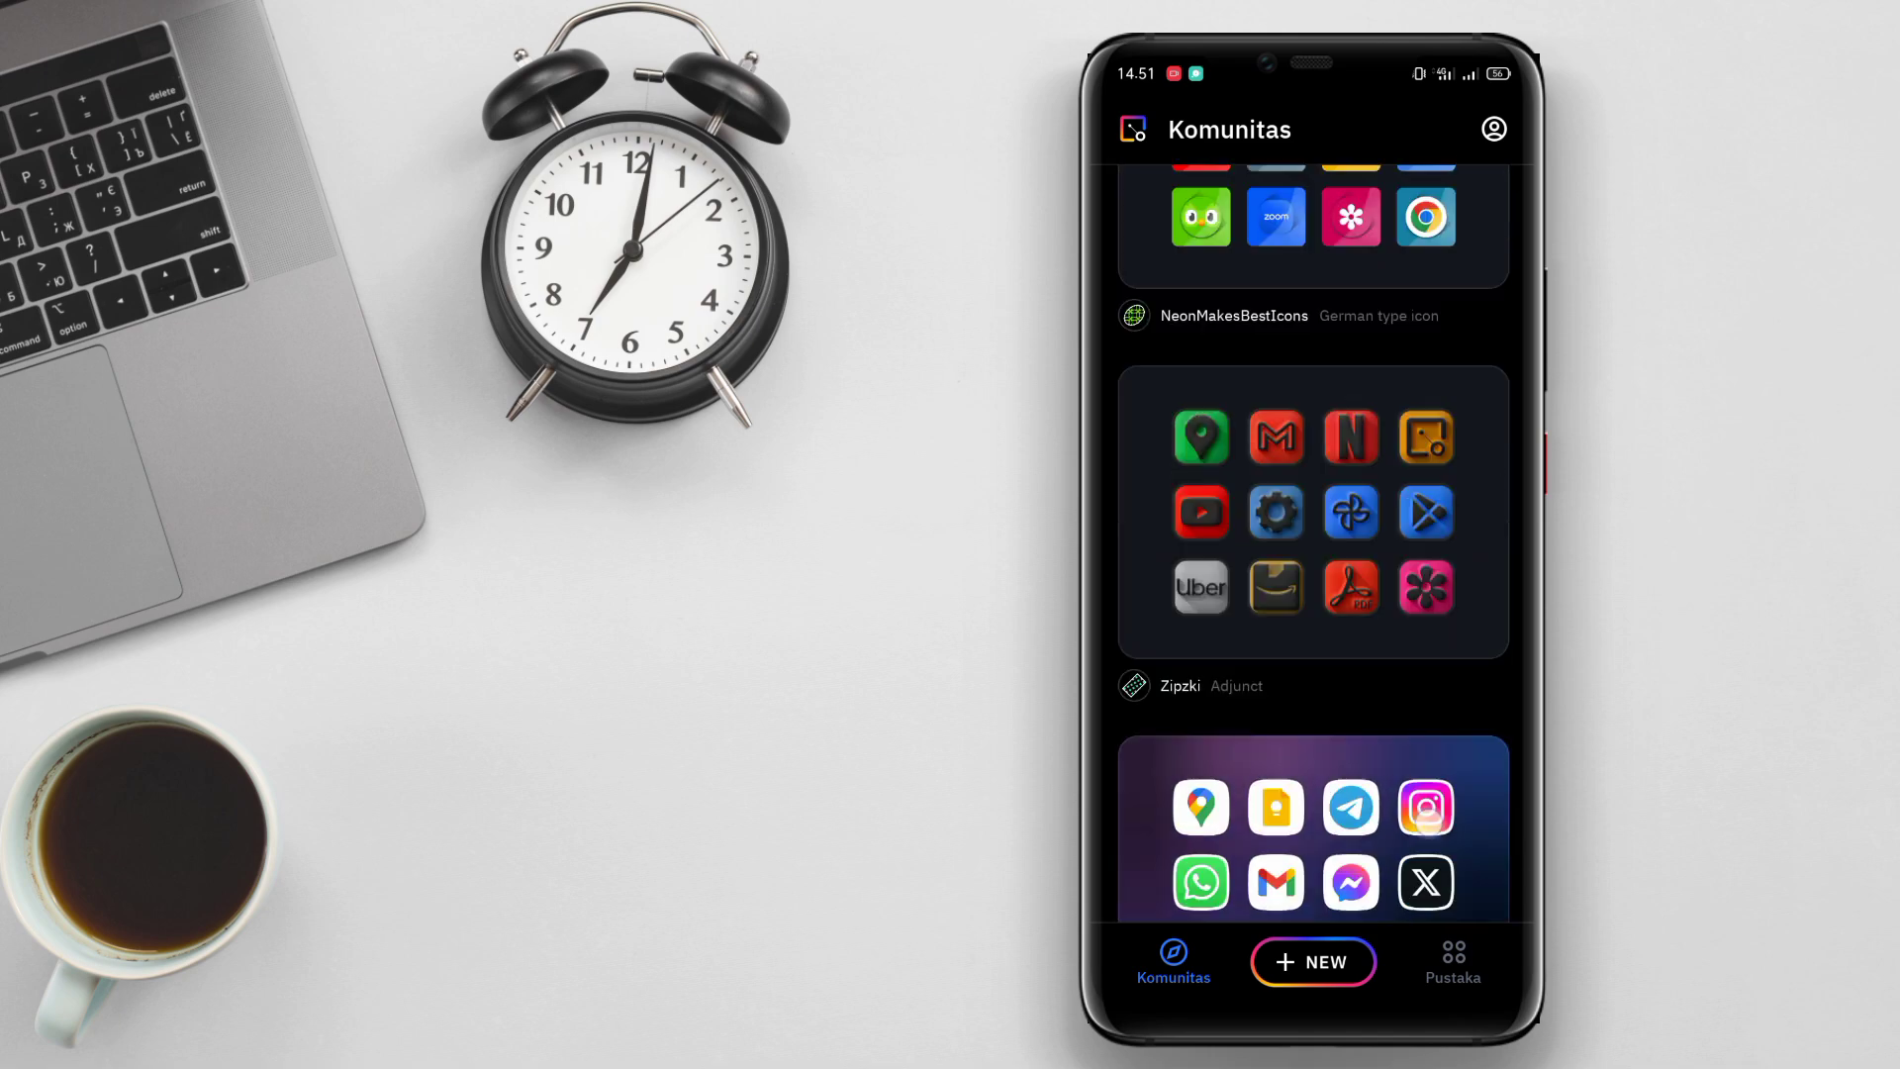
# Step: Download the German type icon pack, then filter the community feed to the top packs of 7 days
pyautogui.click(1406, 664)
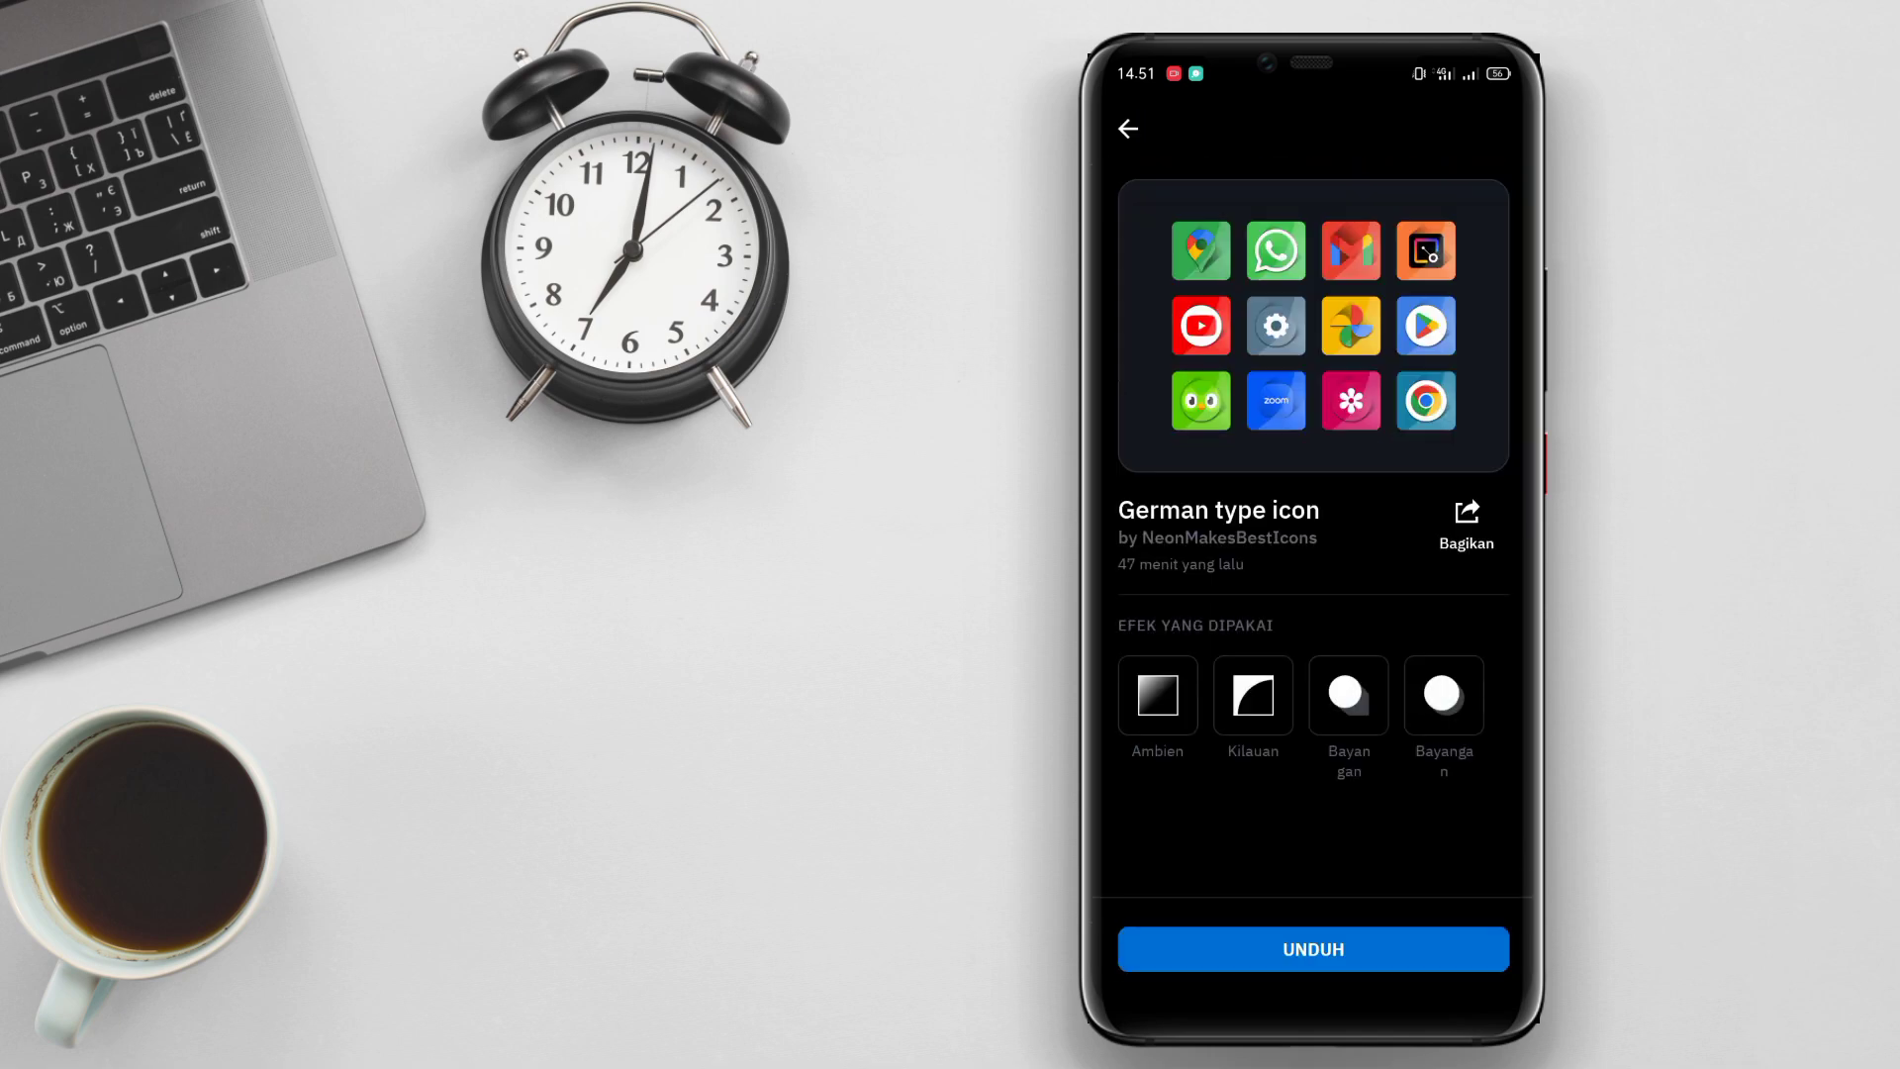
pyautogui.click(1314, 949)
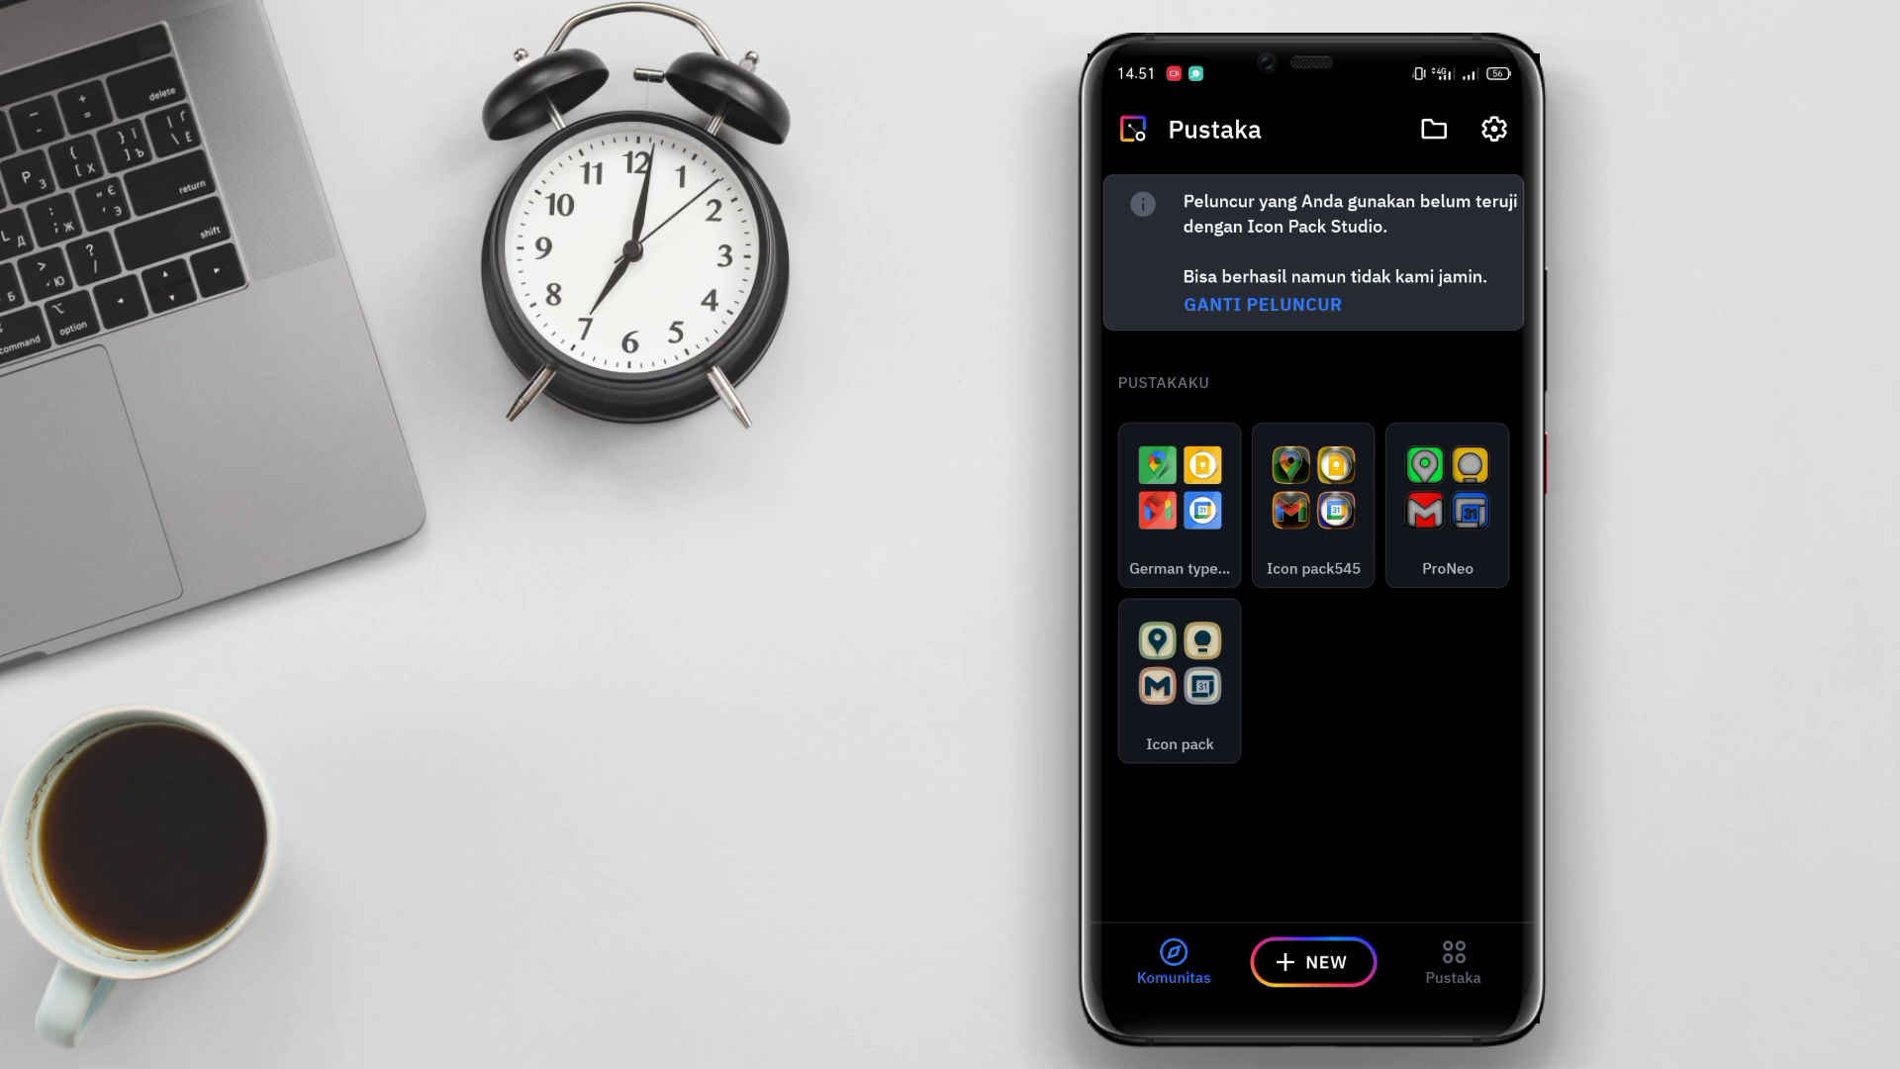
pyautogui.click(1173, 962)
pyautogui.scroll(-5, 1315, 594)
pyautogui.scroll(-5, 1314, 594)
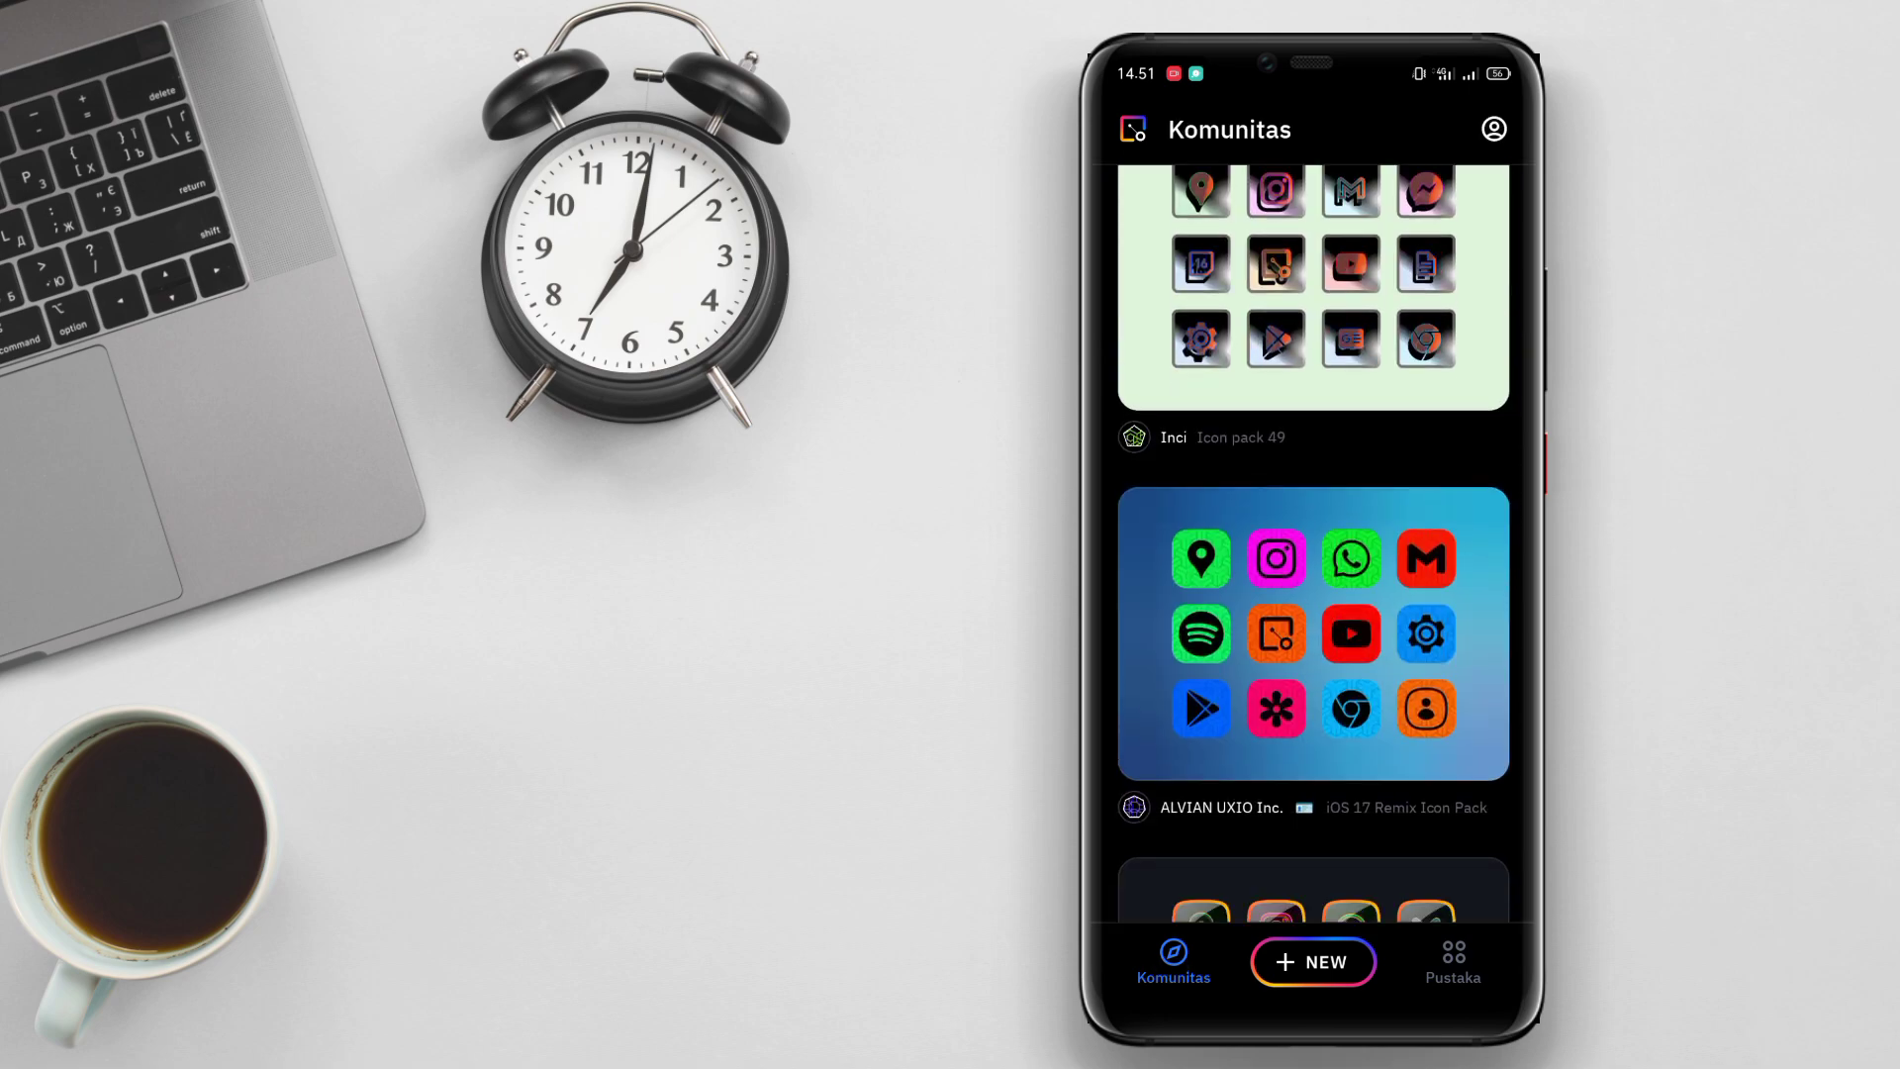
pyautogui.scroll(-5, 1314, 594)
pyautogui.scroll(10, 1315, 594)
pyautogui.click(1477, 264)
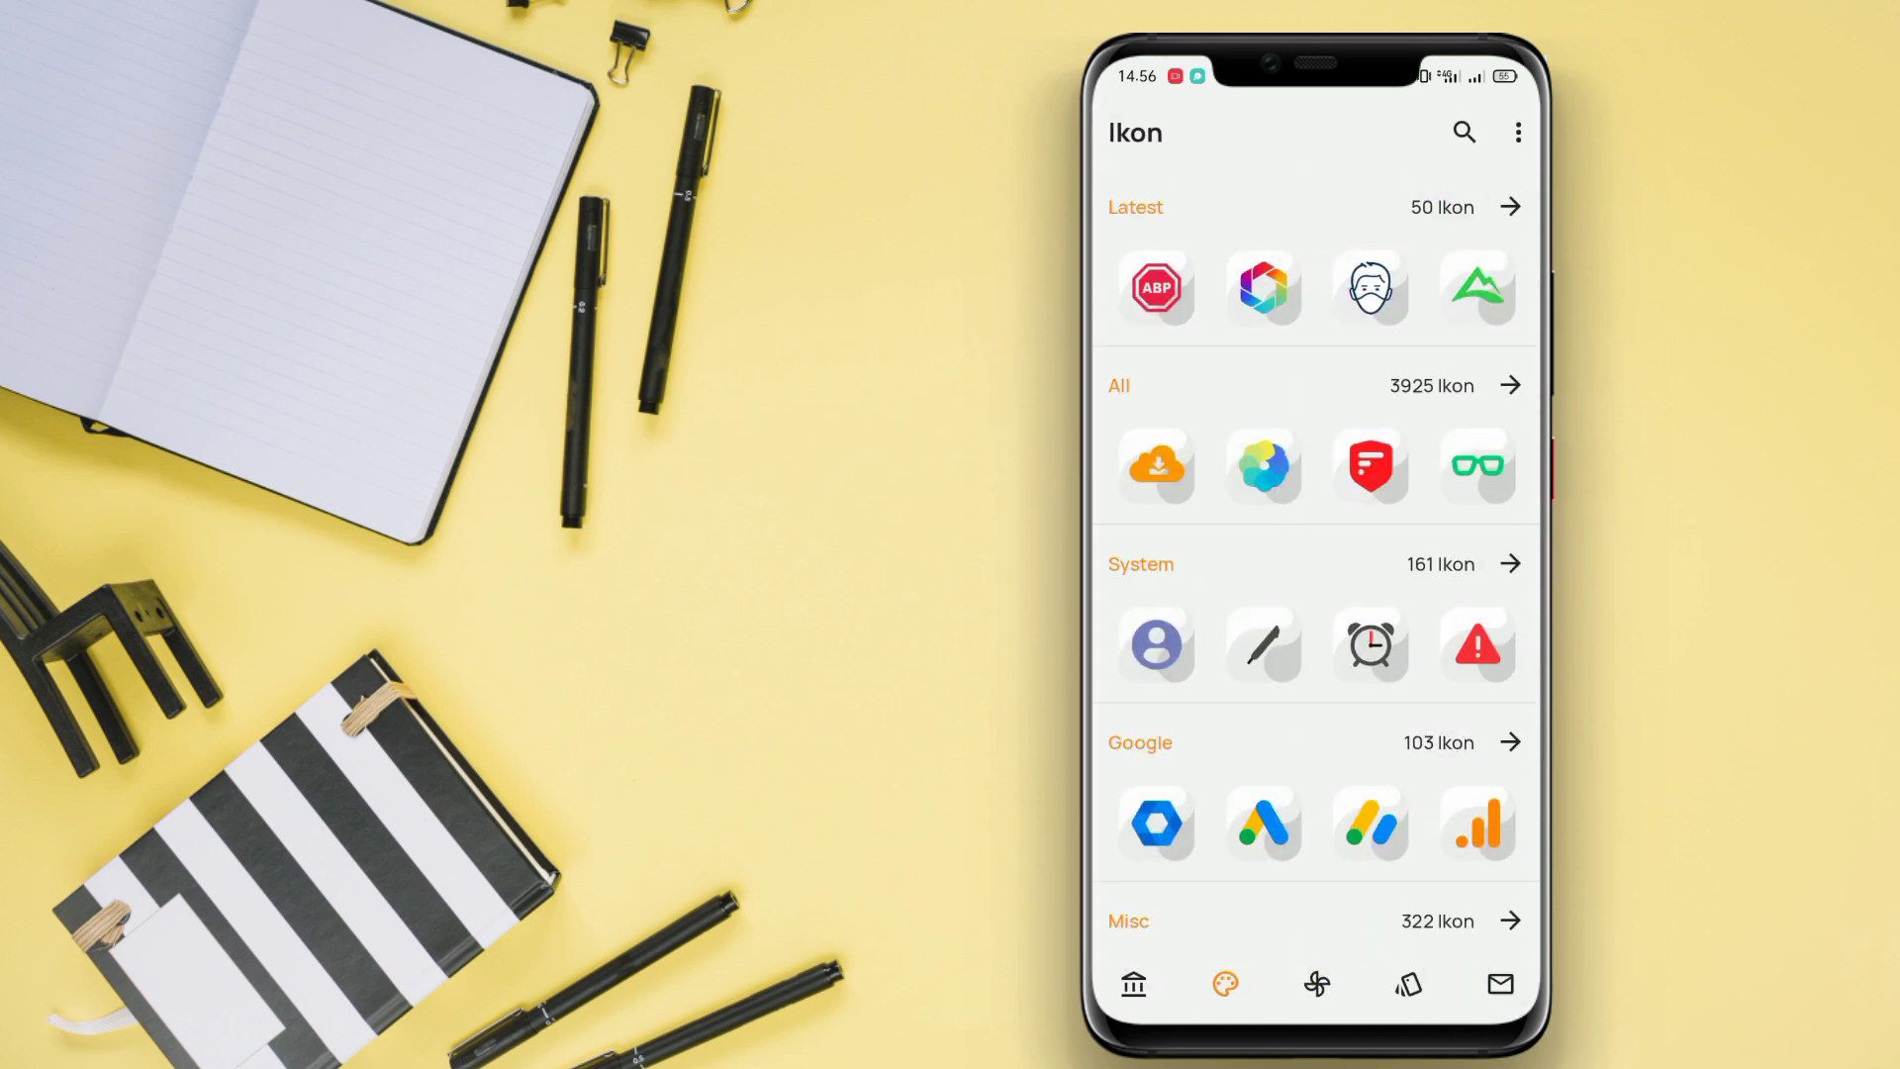
# Step: Switch from the Ikon screen to the Wallpaper tab showing Wallpaper 01–04
pyautogui.click(1319, 983)
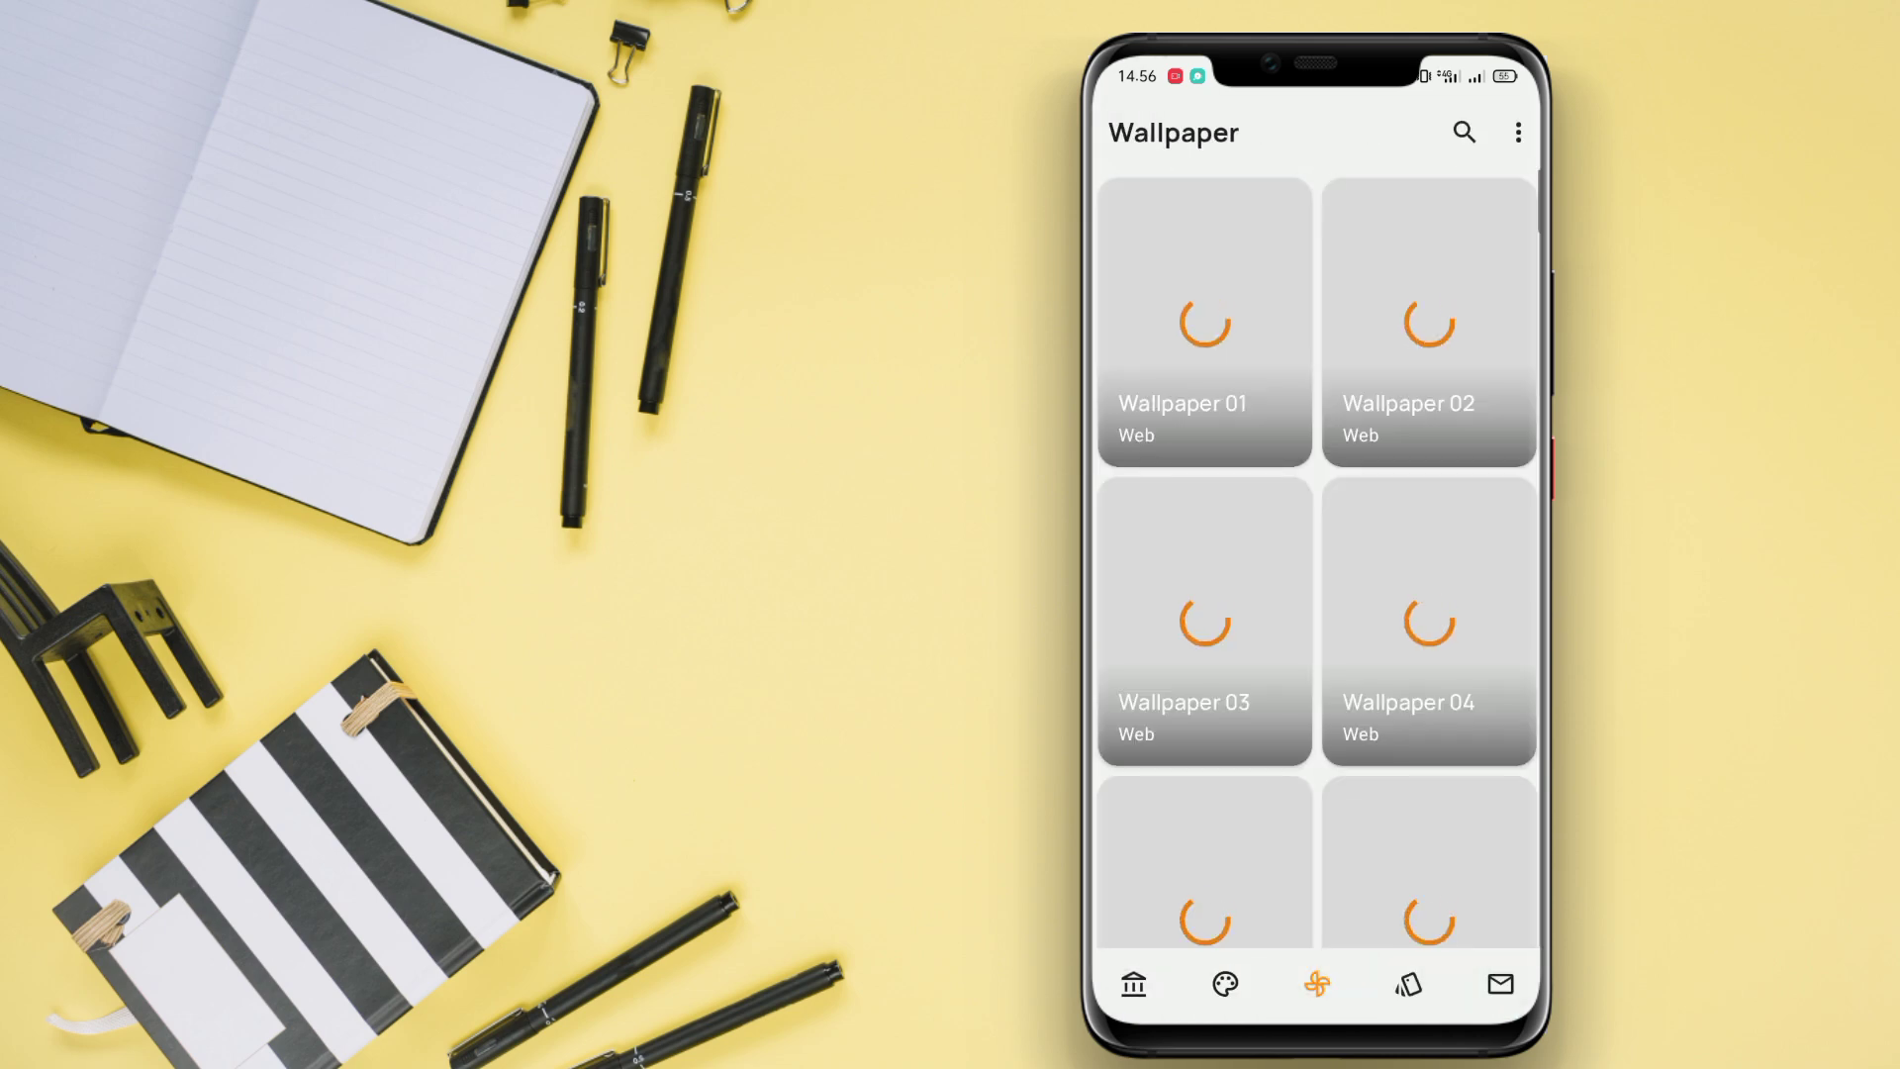